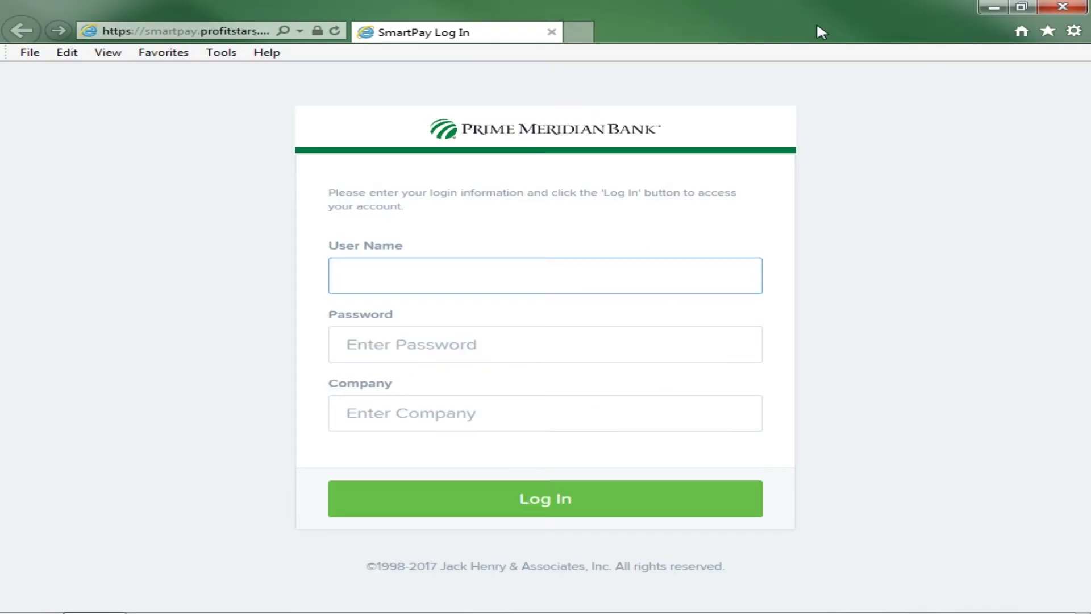
- Enter the user name, and list the checks deposited on 12/6/2017
text(test)
key(Tab)
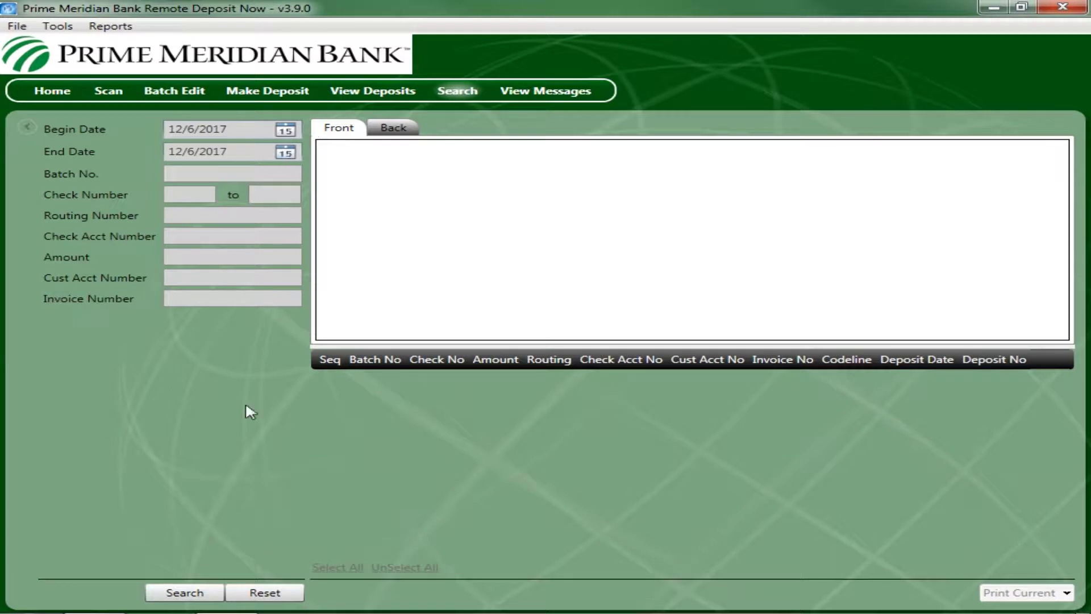
click(199, 596)
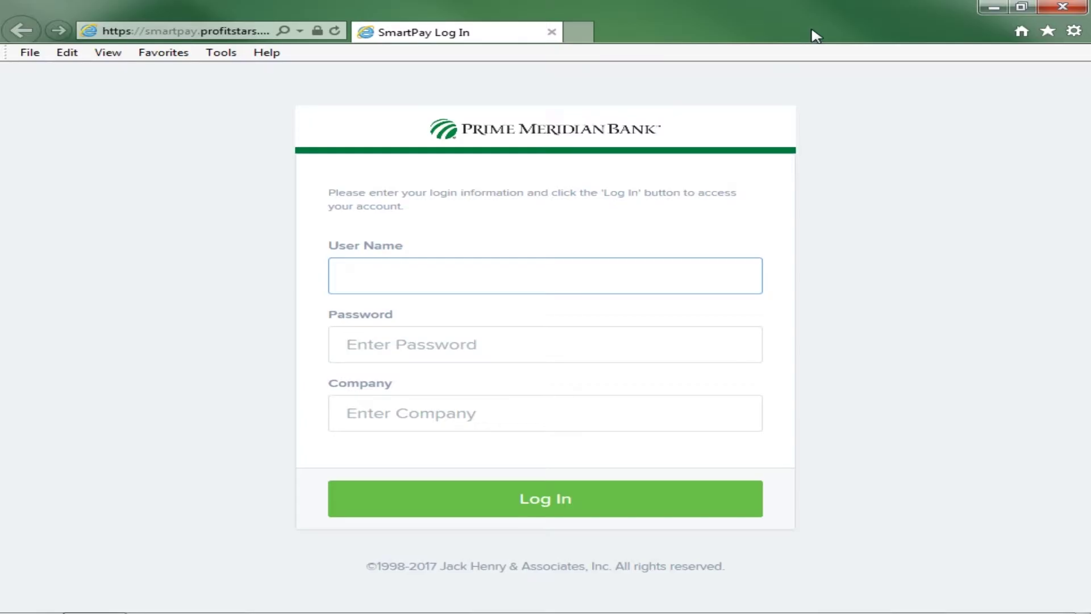
- Log in with the password and company 'PMB Demo'
key(Tab)
text(•••••••)
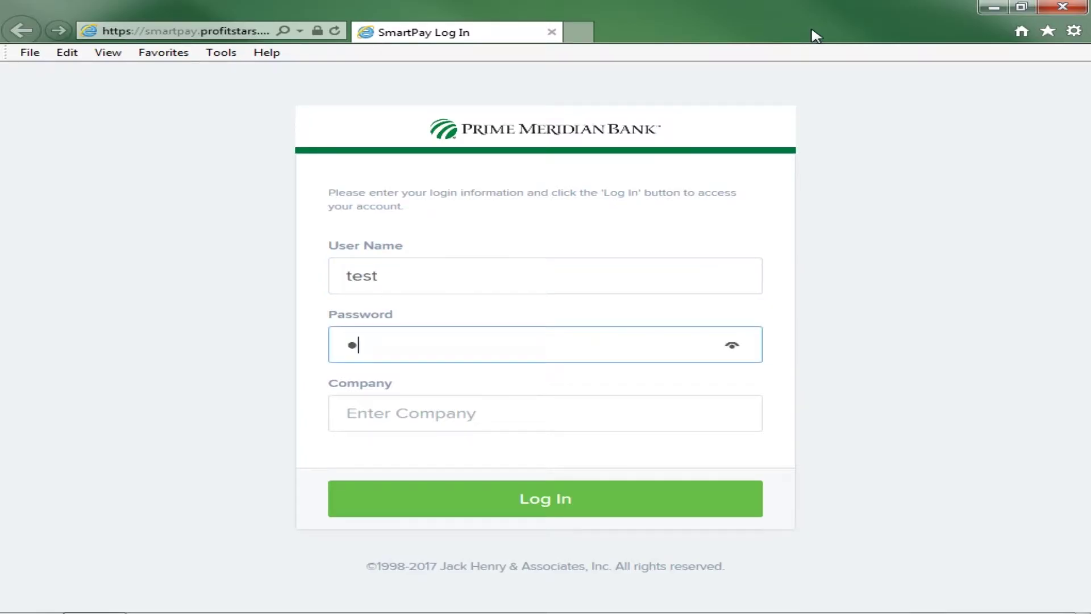
text(••)
key(Tab)
text(PMB Demo)
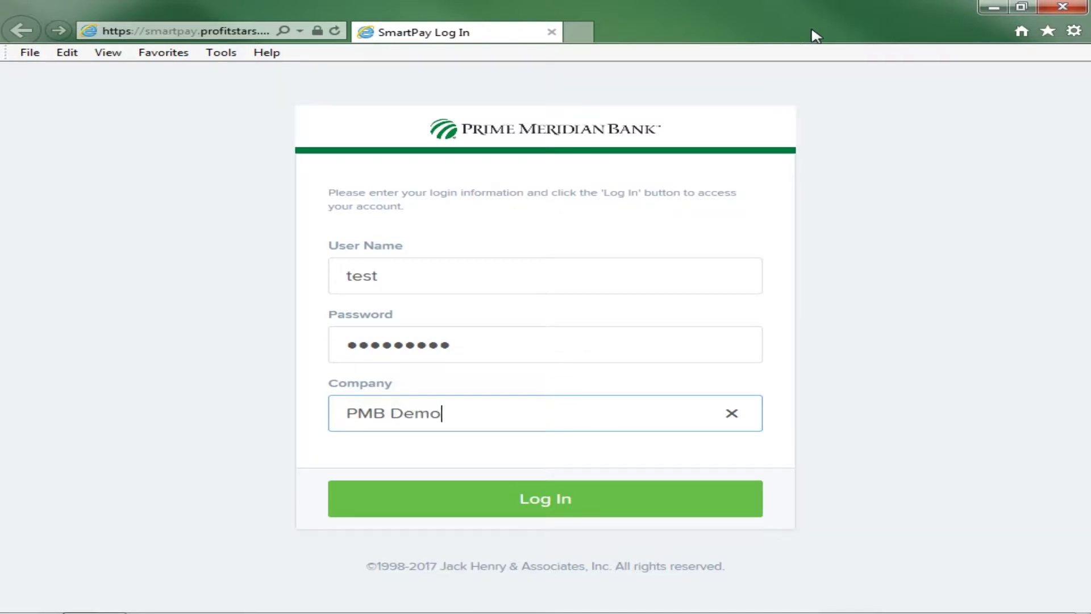
key(Return)
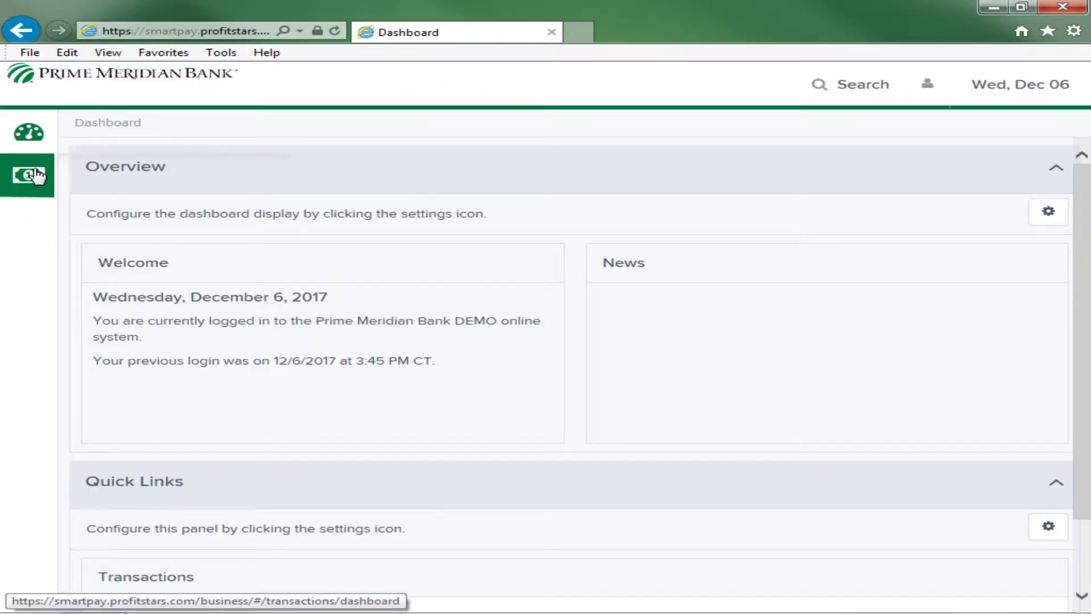
- Launch Remote Deposit Now from the Transactions area's Check Processing links
click(34, 175)
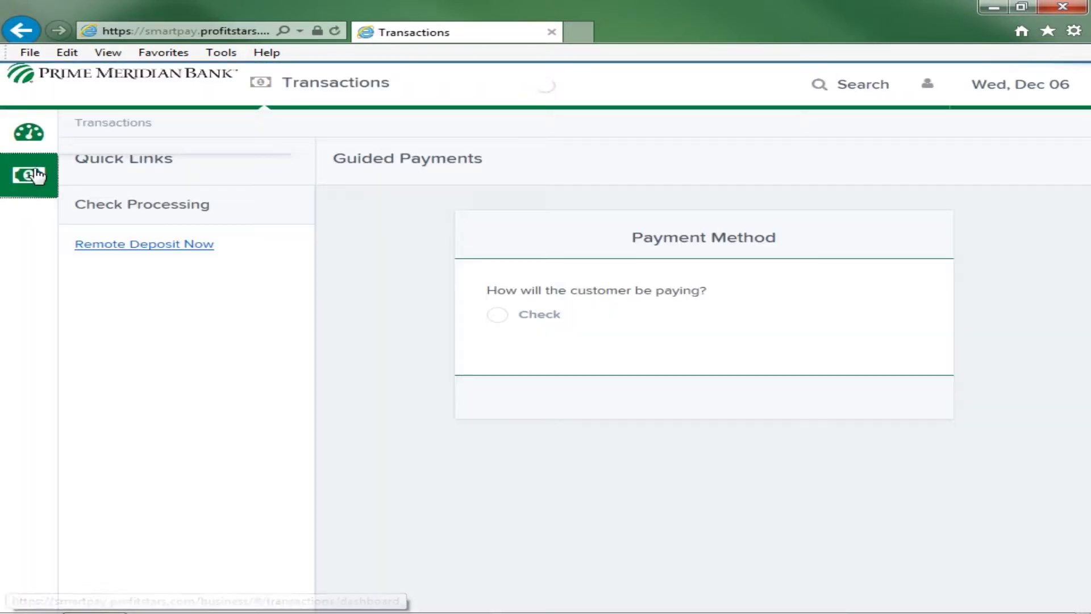
click(132, 245)
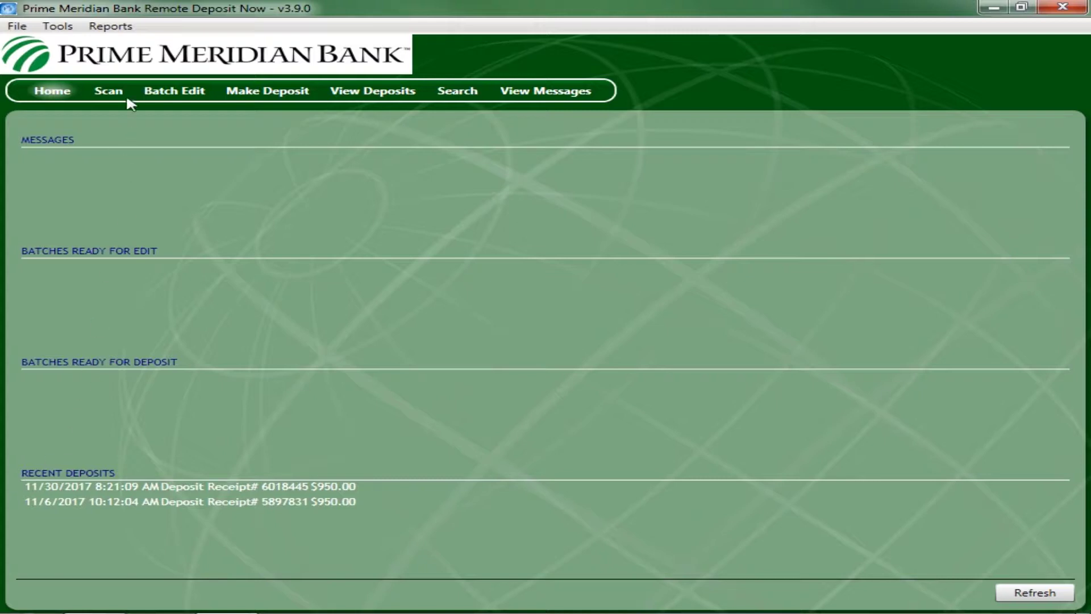
- Start a new scan batch with an expected total of 950.00
click(109, 91)
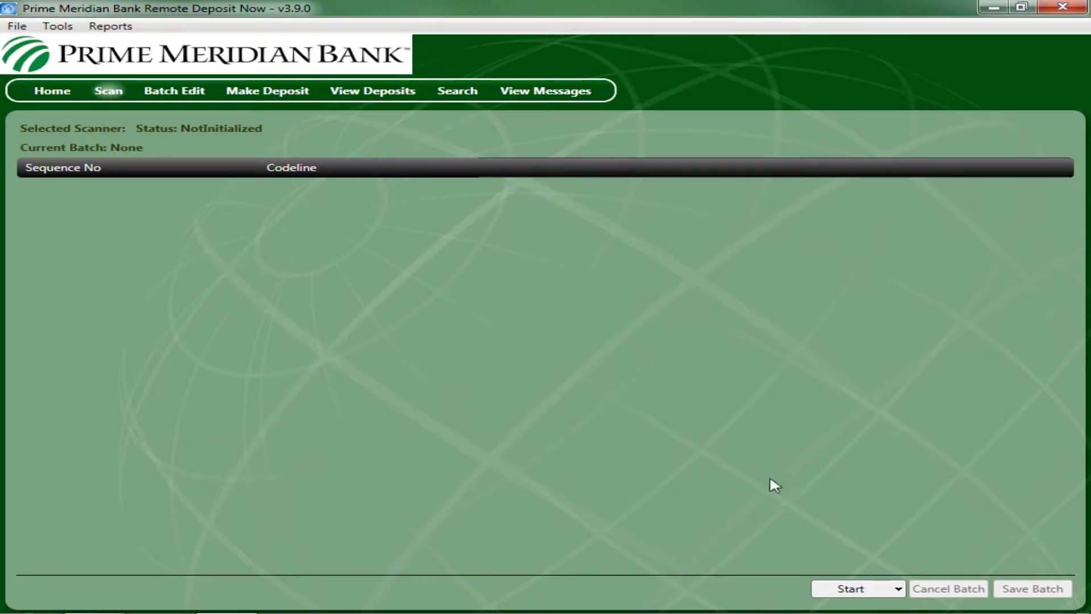
click(856, 590)
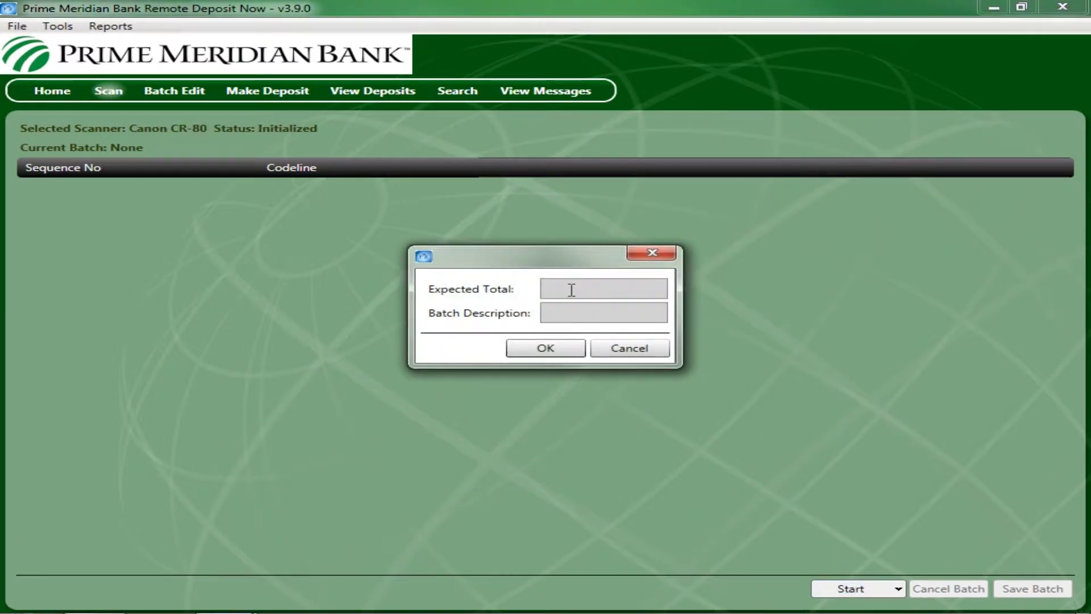
text(950.00)
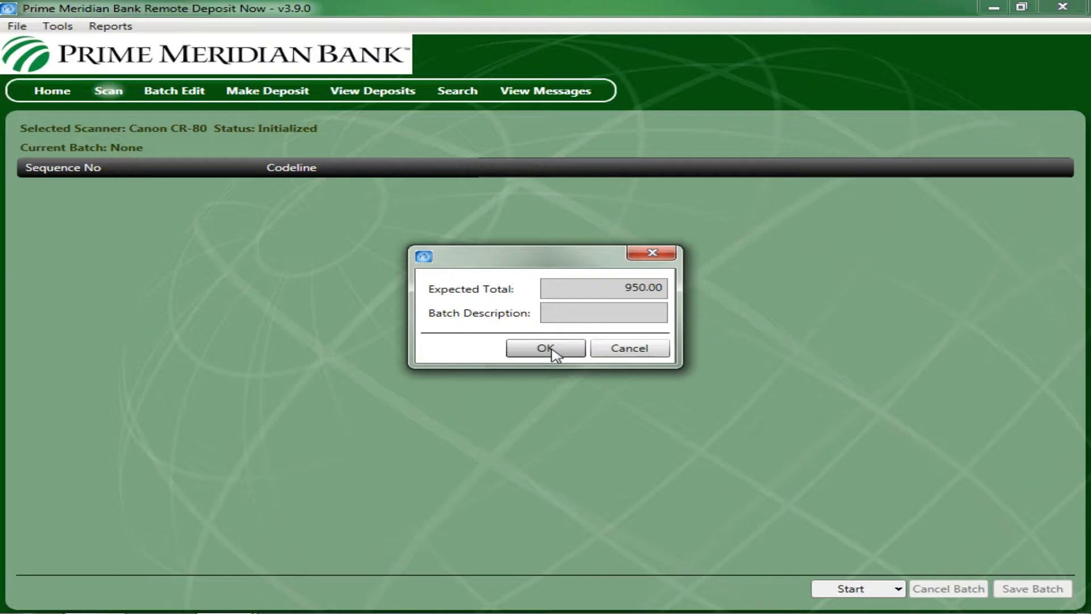
click(546, 347)
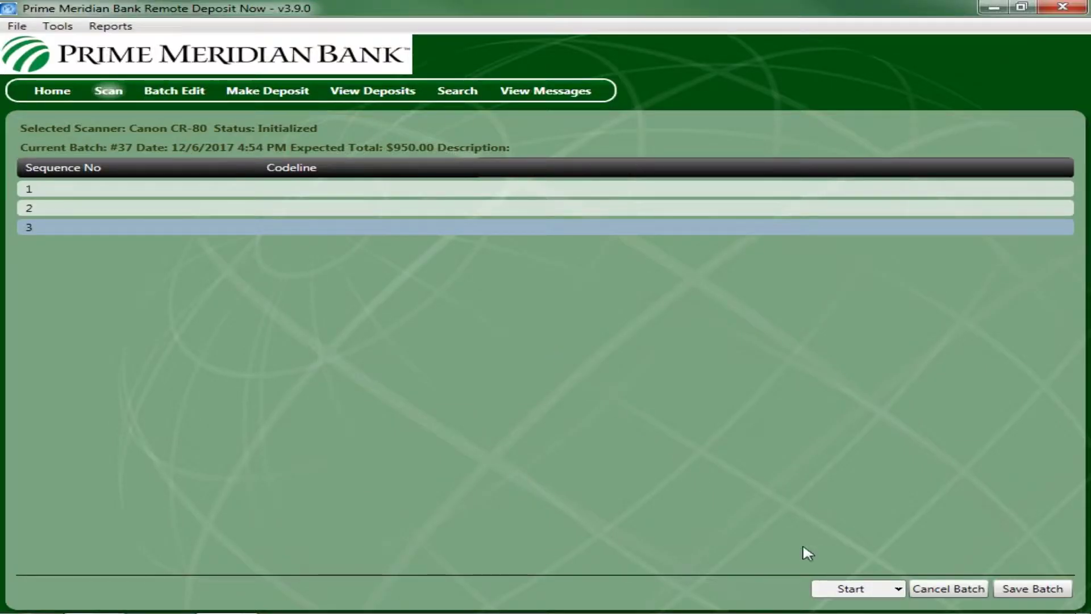
- Feed the checks through the scanner until sequences 1–3 fill batch #37
mouse_move(193, 232)
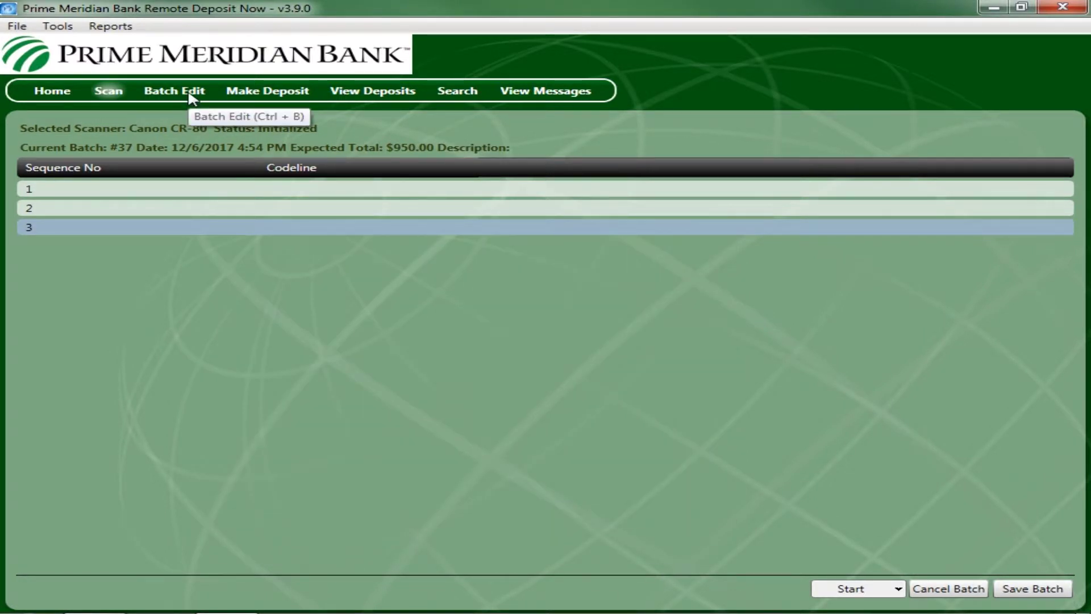
- Save batch #37, page through its three checks, and return to the first check
click(190, 94)
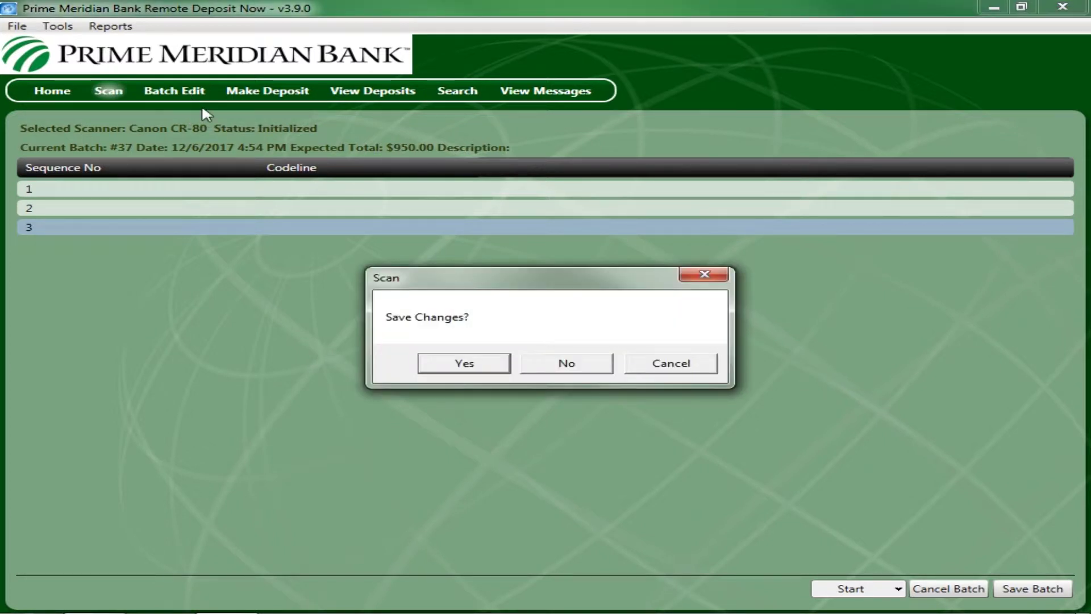
click(472, 366)
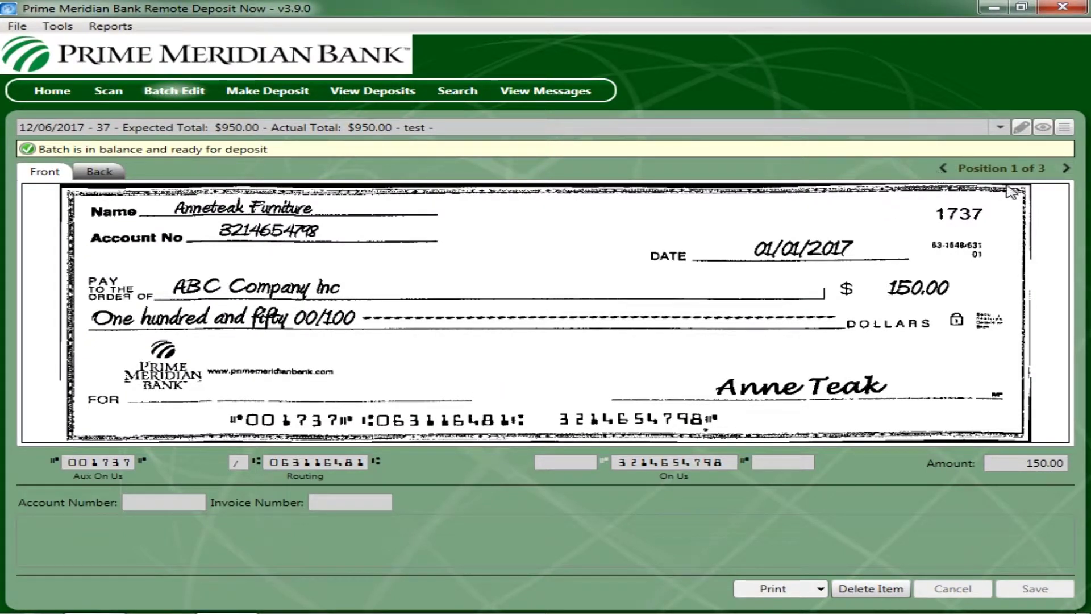
click(1065, 170)
click(1065, 169)
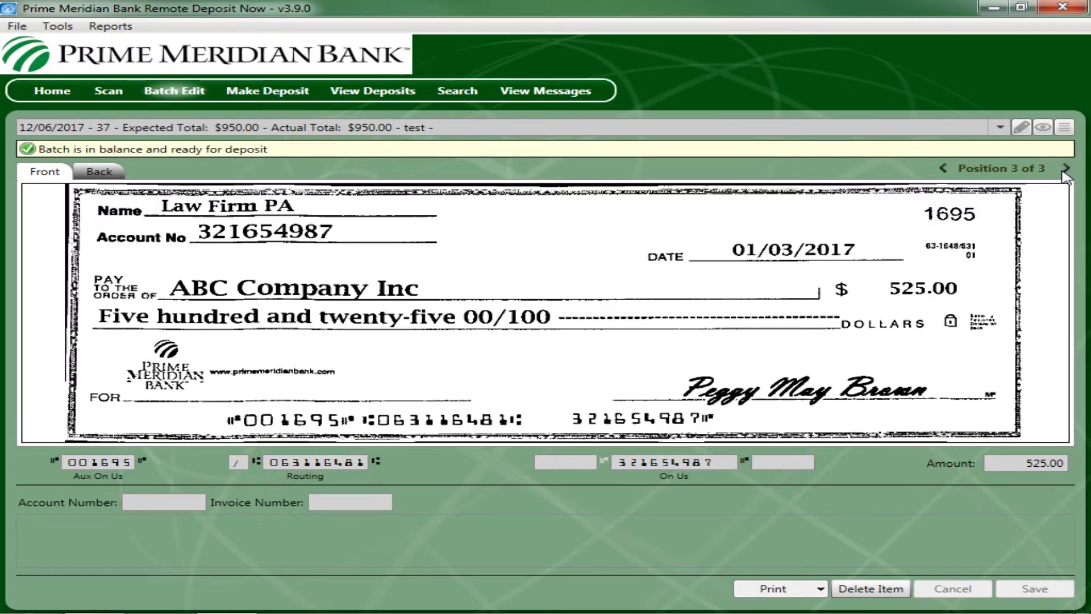
click(944, 169)
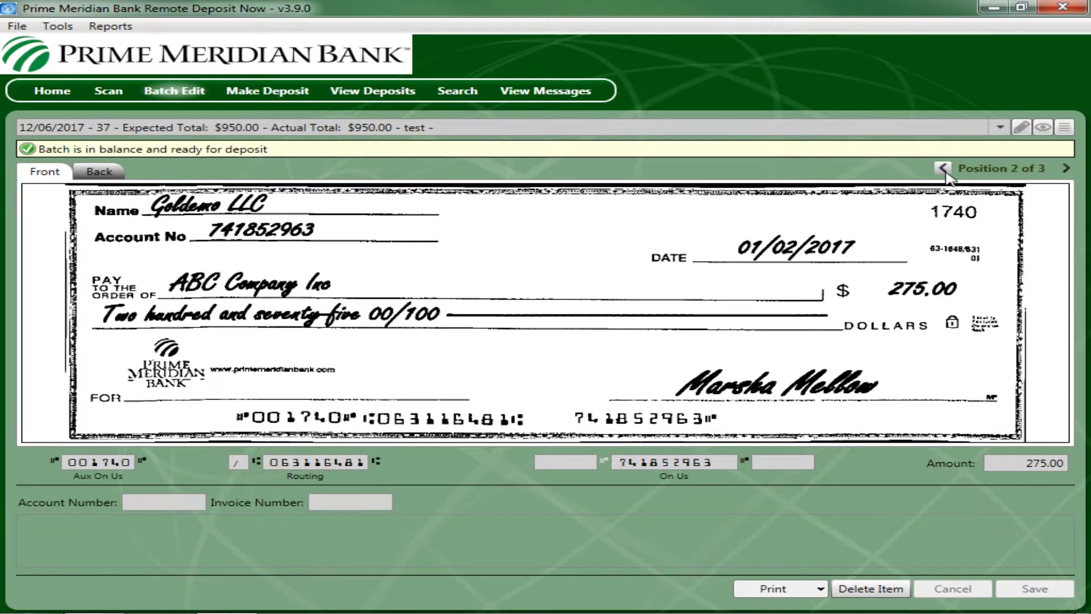
click(944, 170)
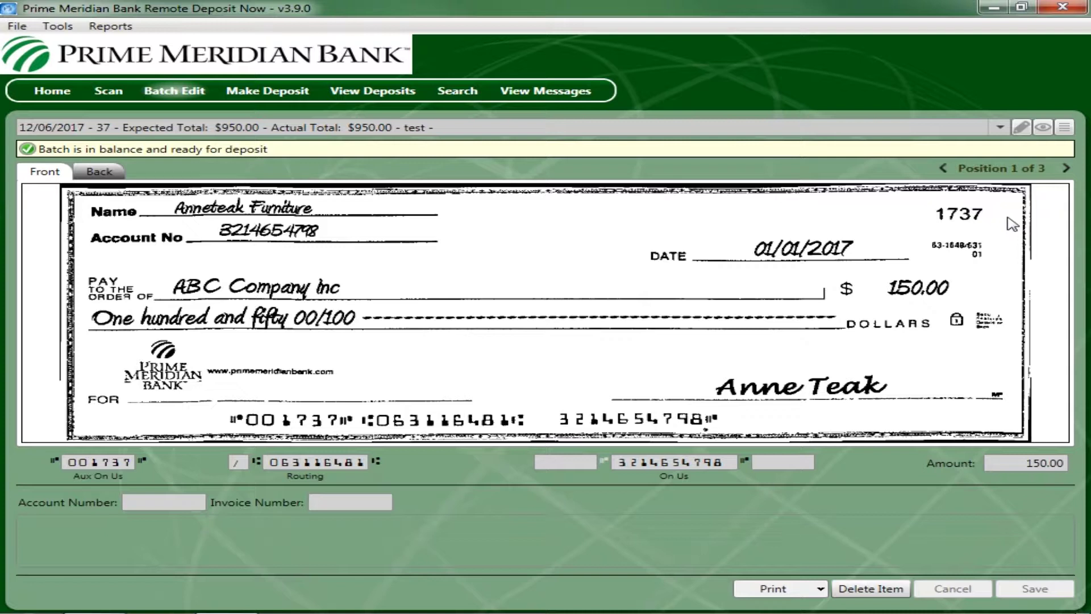
click(872, 590)
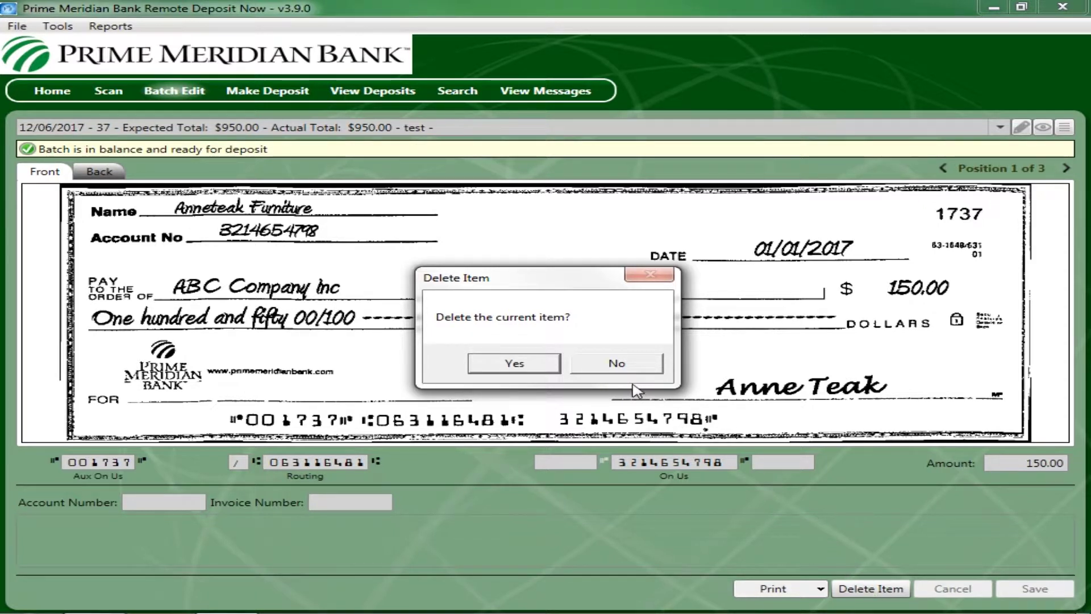
click(629, 365)
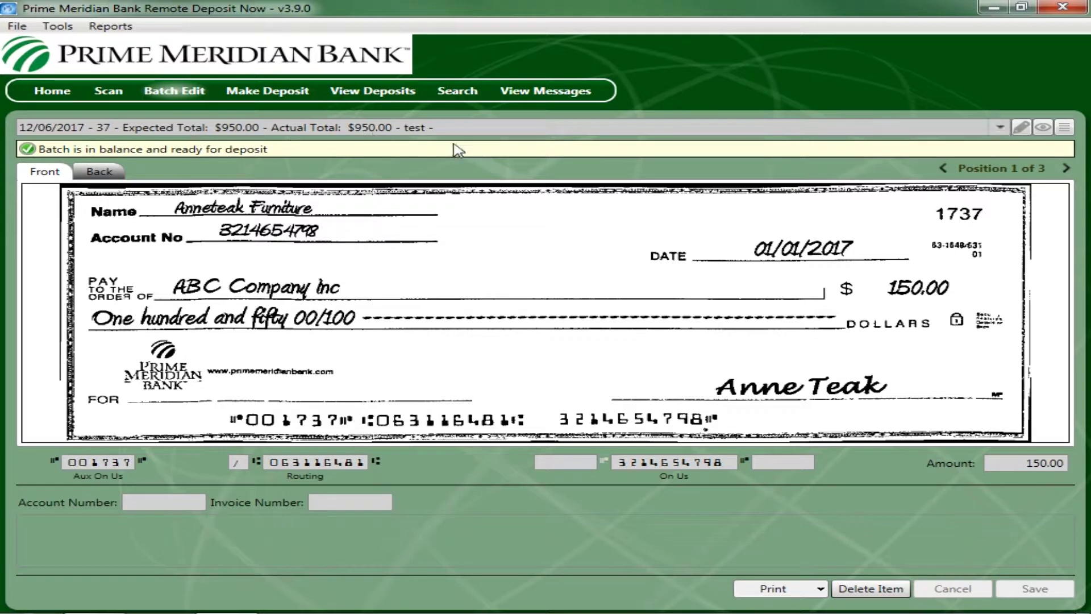
click(1021, 127)
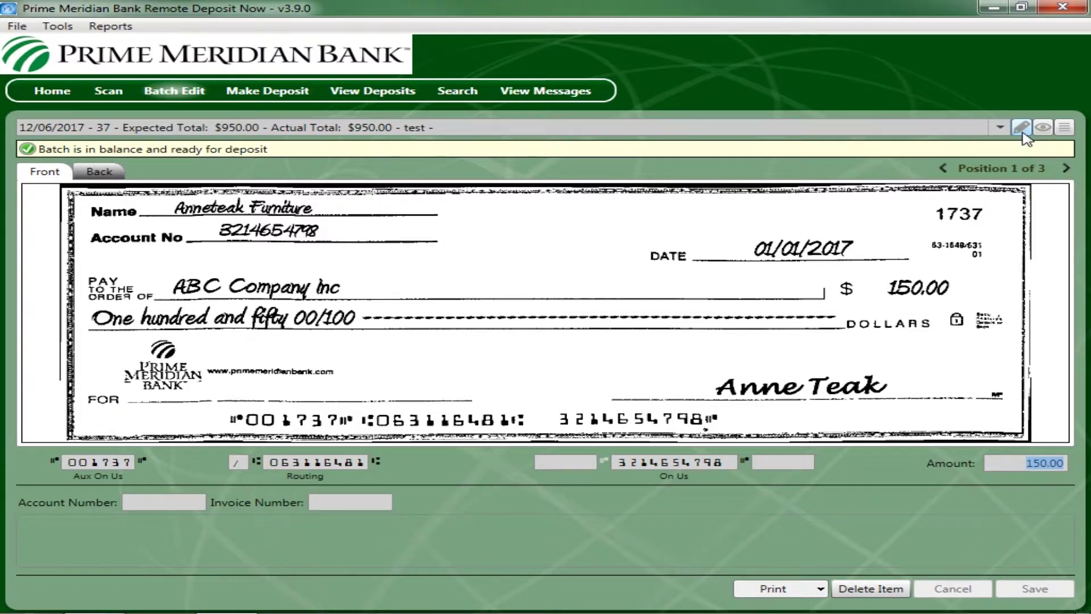
- Toggle the amount overlay on and off, then list batch #37's items
click(1043, 126)
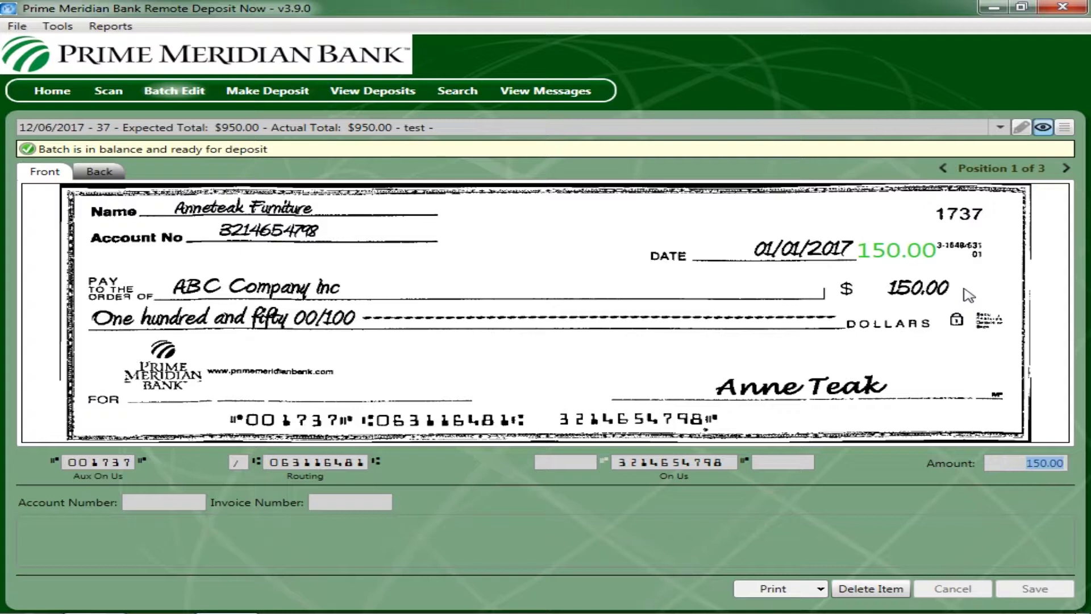
click(1044, 130)
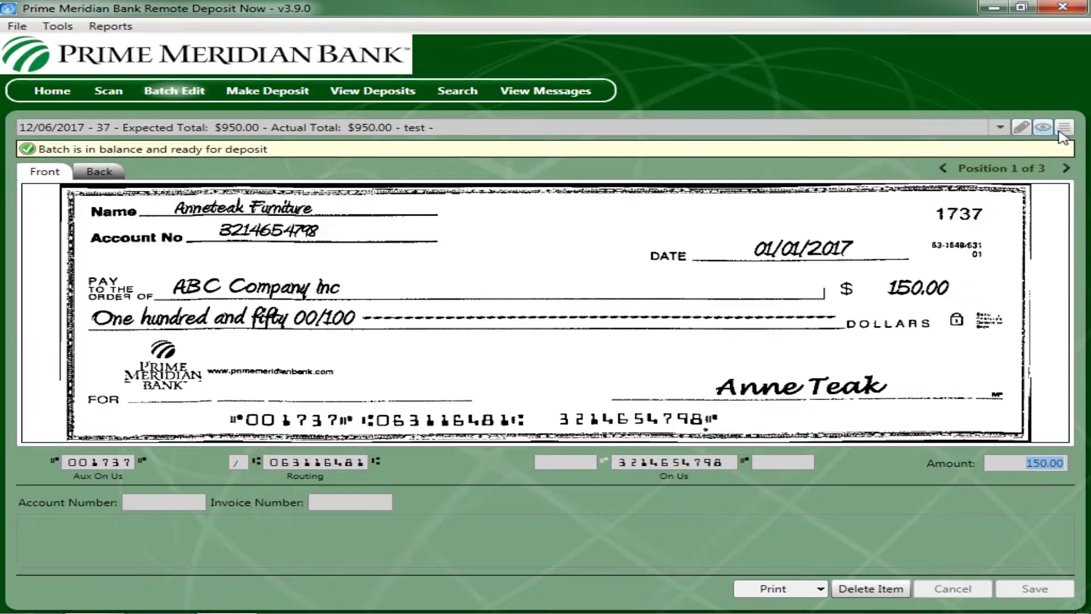
click(1064, 127)
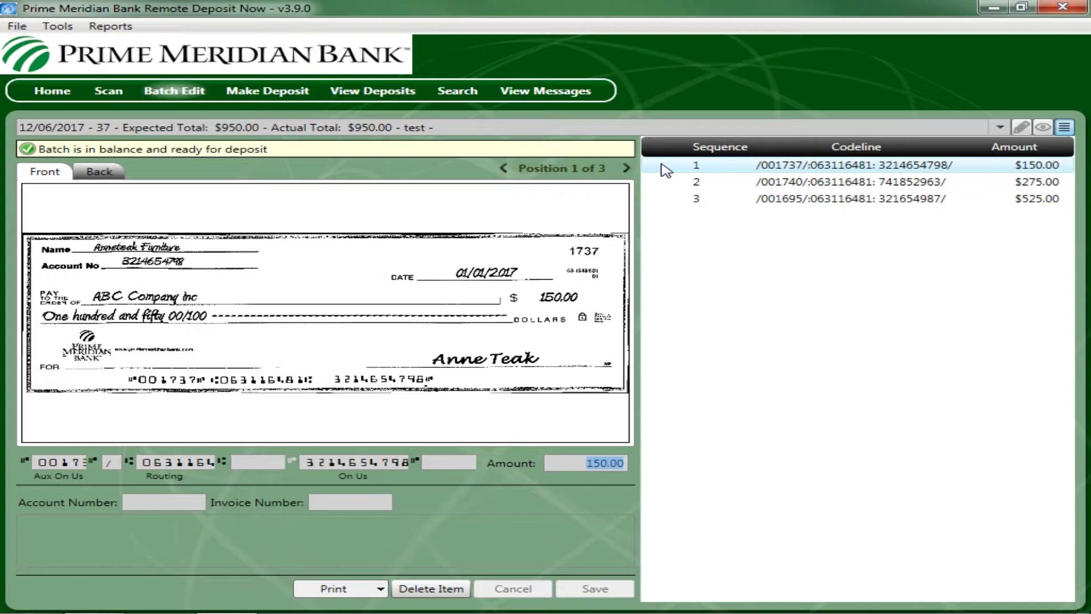
- View the $275.00 and $525.00 checks, return to the $150.00 one, then open Make Deposit
click(666, 186)
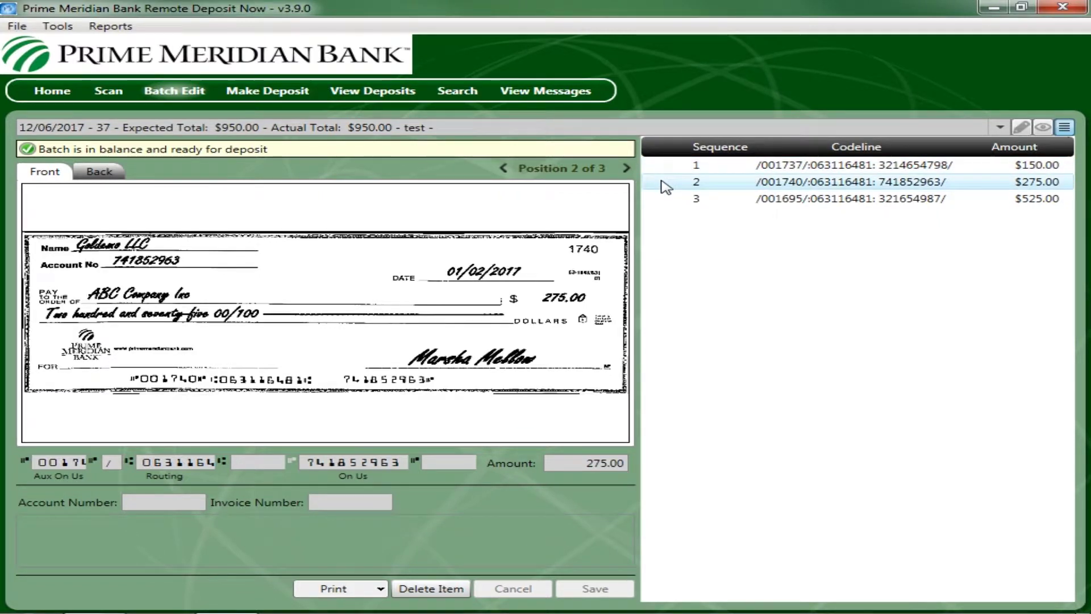
click(666, 204)
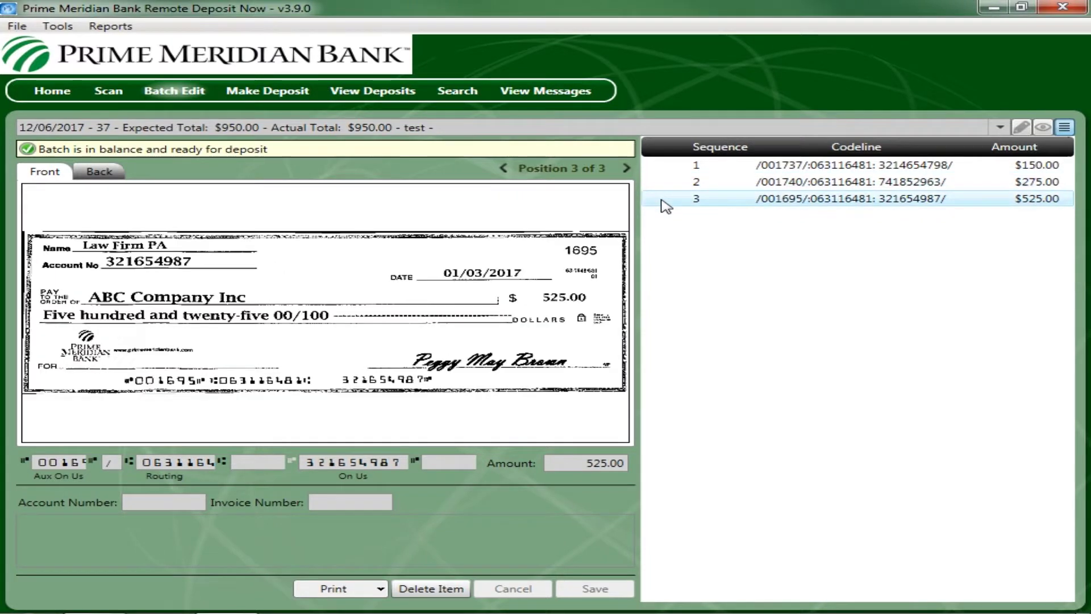
click(668, 169)
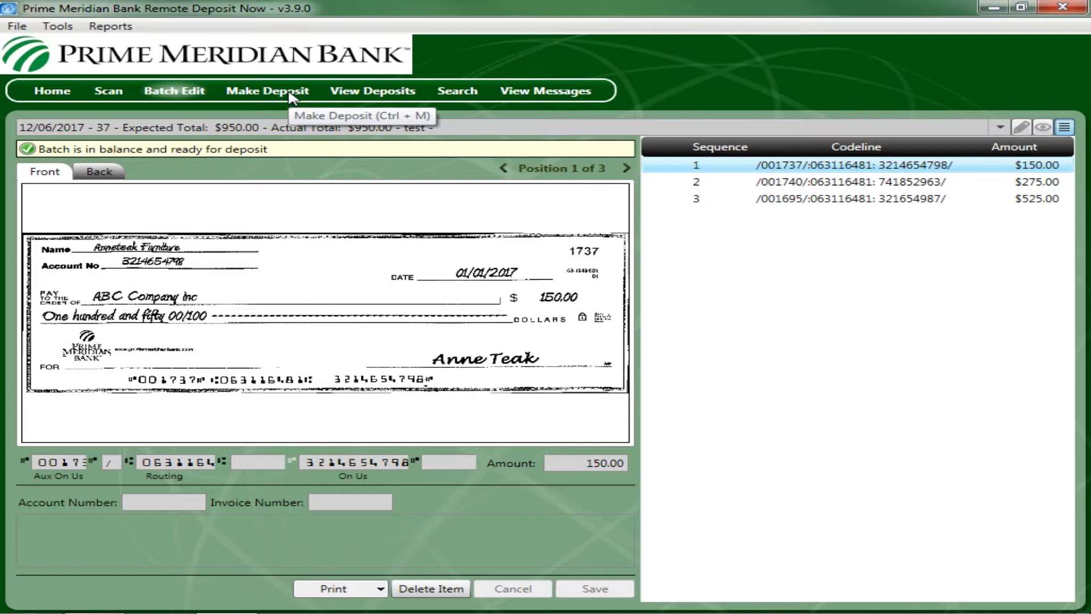
click(291, 98)
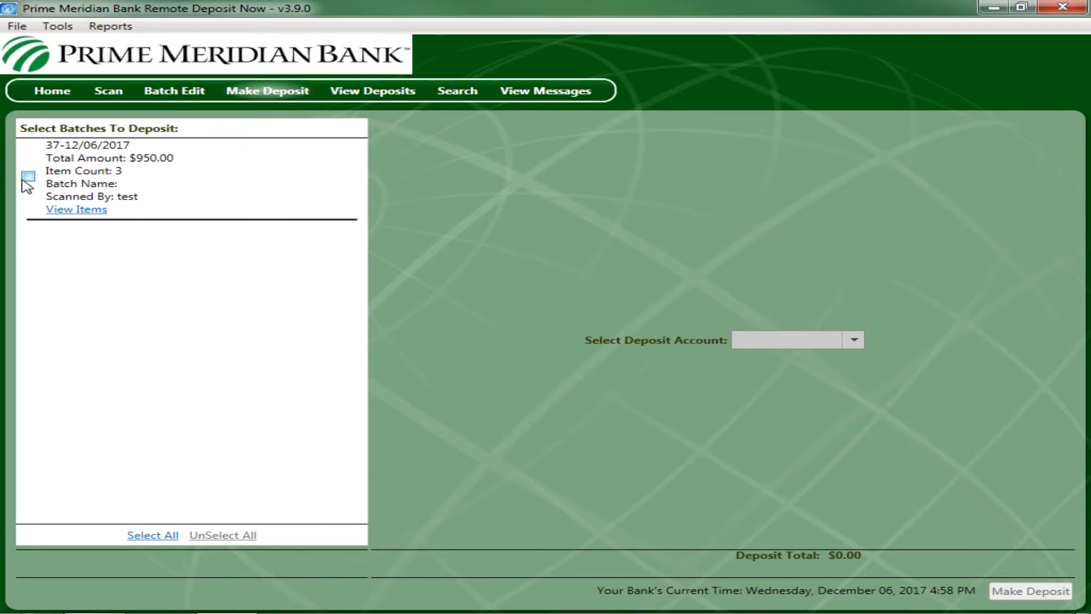
- Deposit batch 37 into the Operating account for $950.00
click(153, 536)
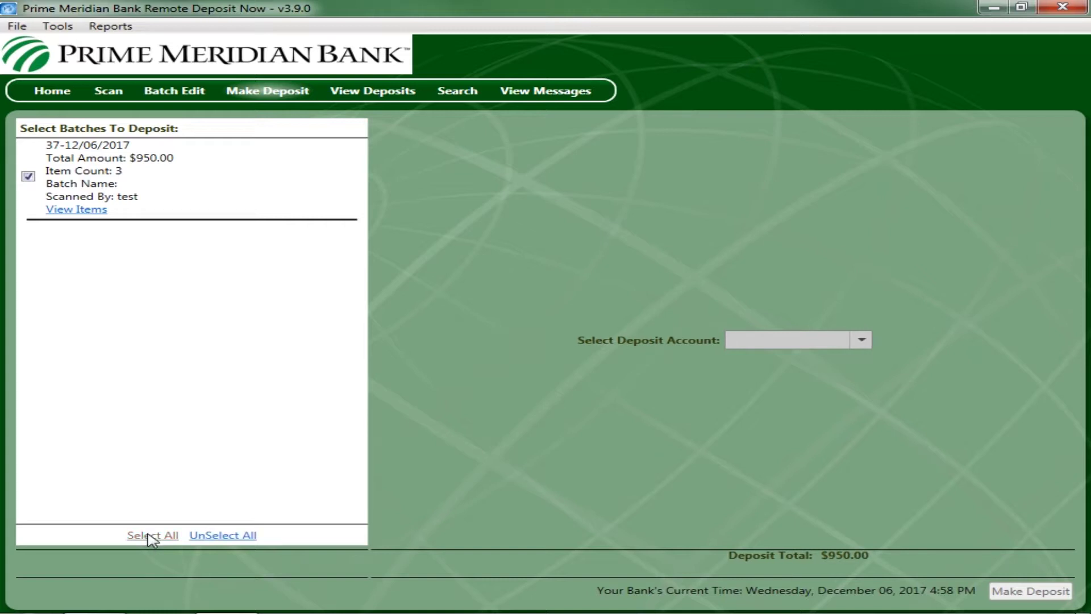
click(852, 344)
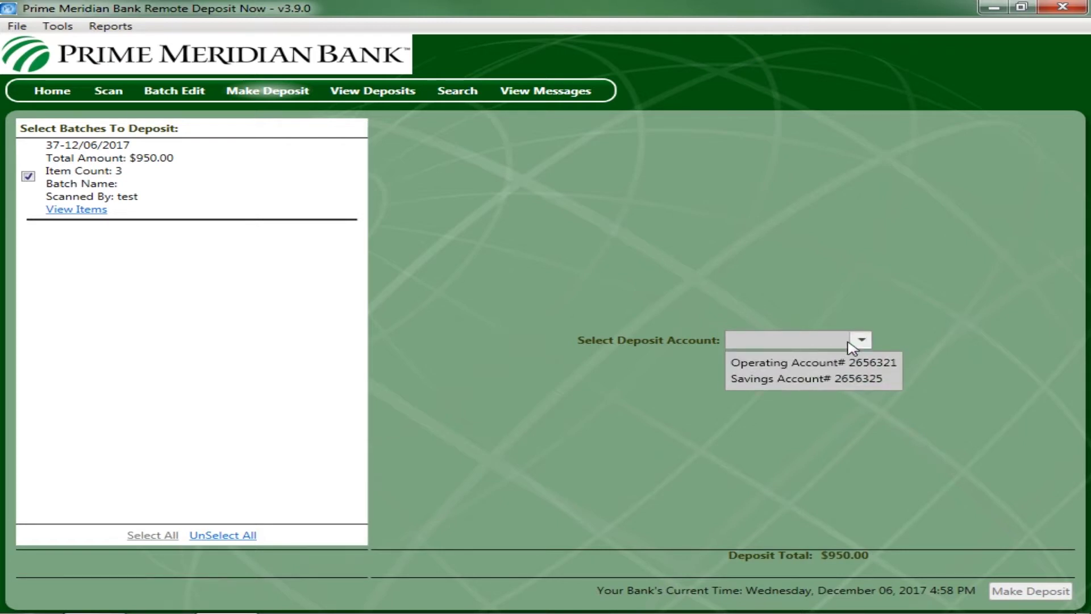
click(857, 367)
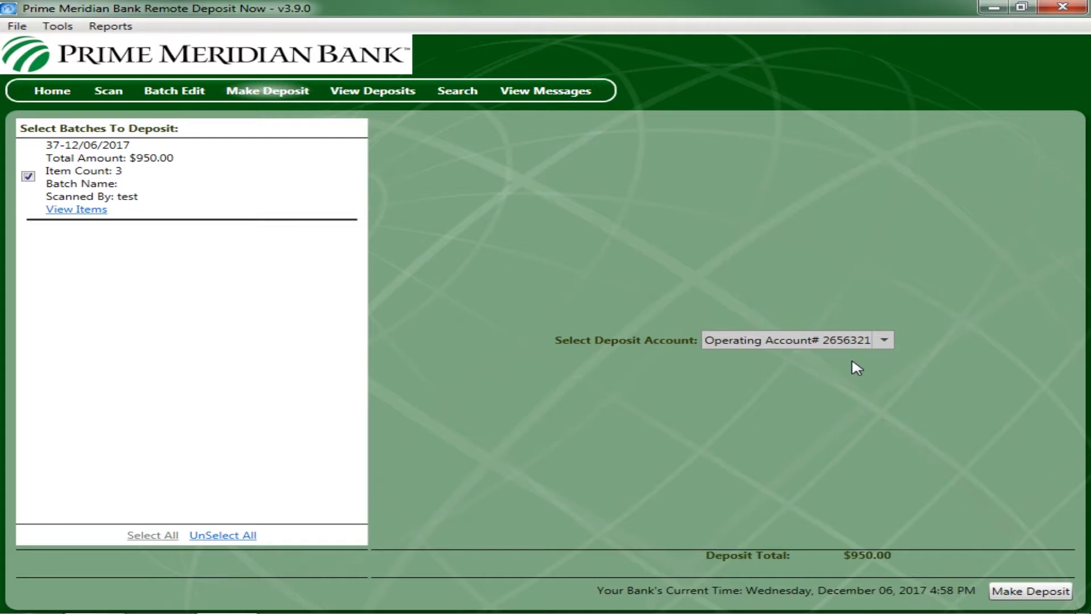
click(1030, 592)
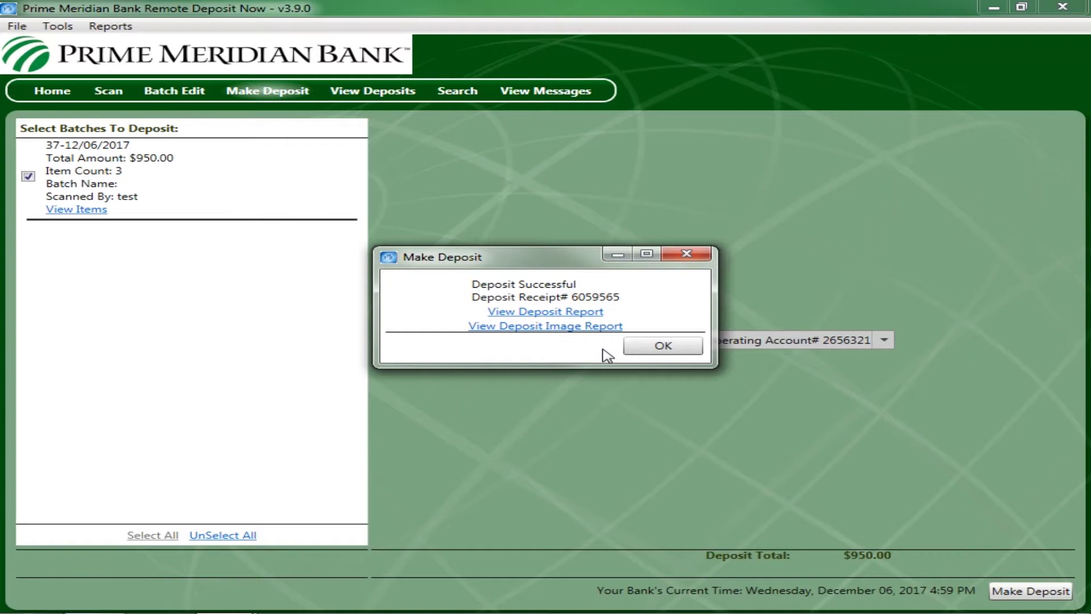
- View the deposit report for the $950.00 deposit, then close it
click(661, 345)
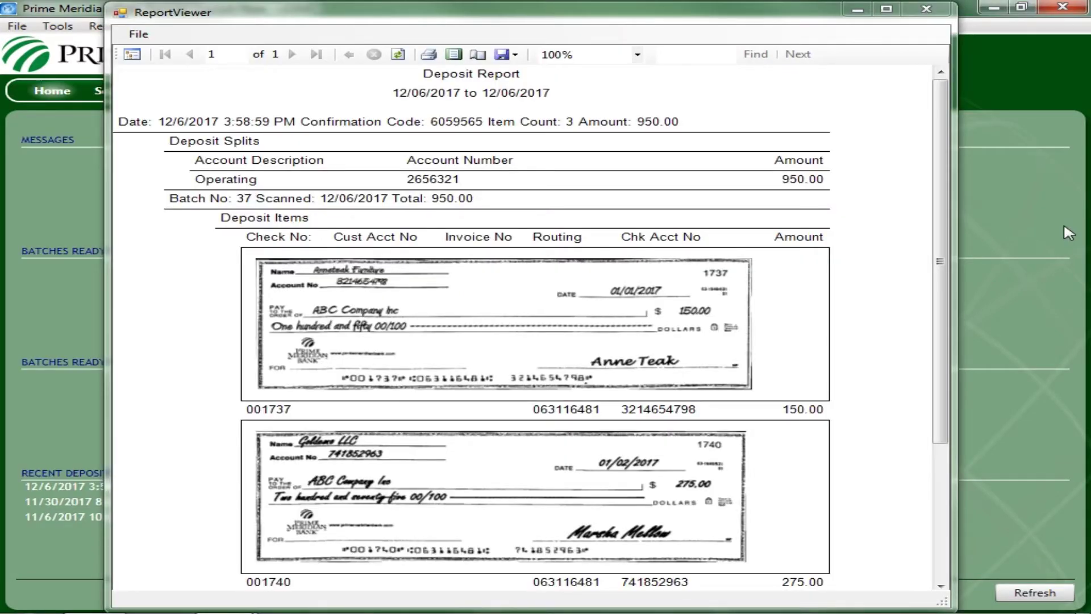
click(927, 8)
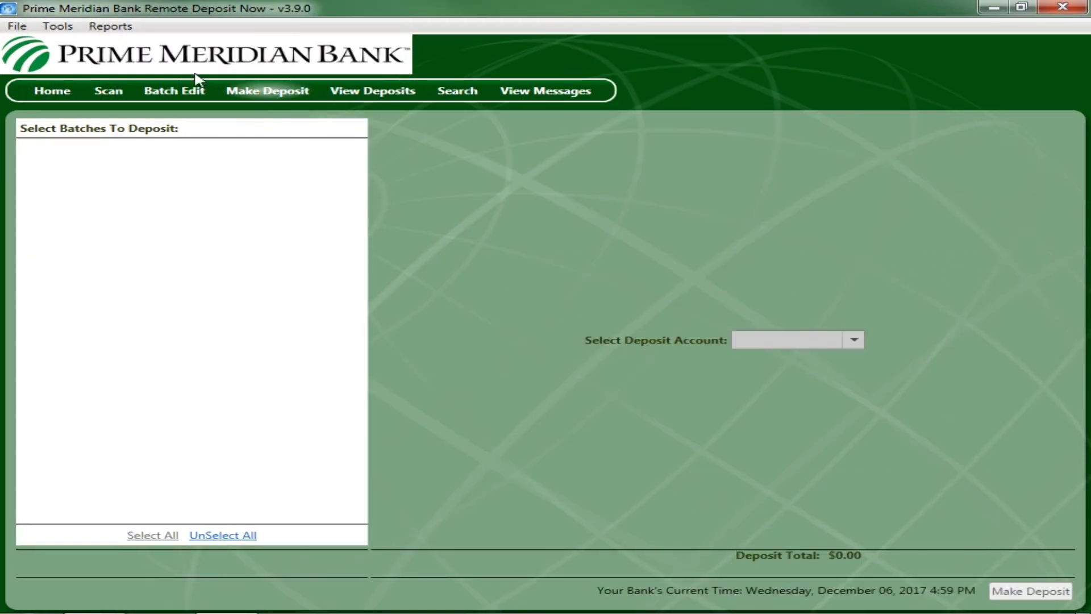
- Look over the Reports list without opening one, then bring up the Tools batch options
click(110, 26)
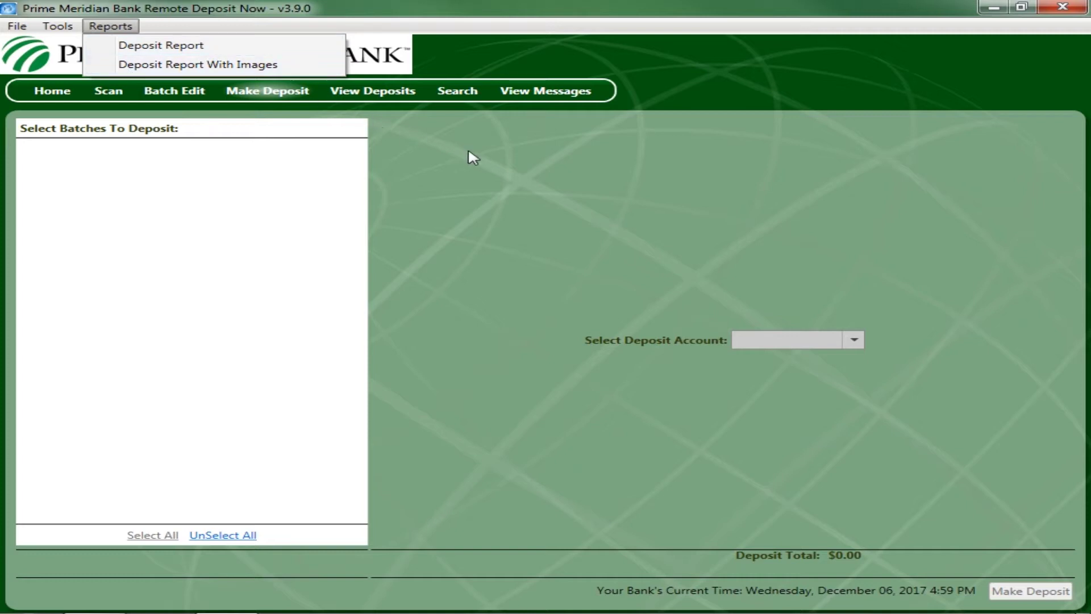
click(521, 181)
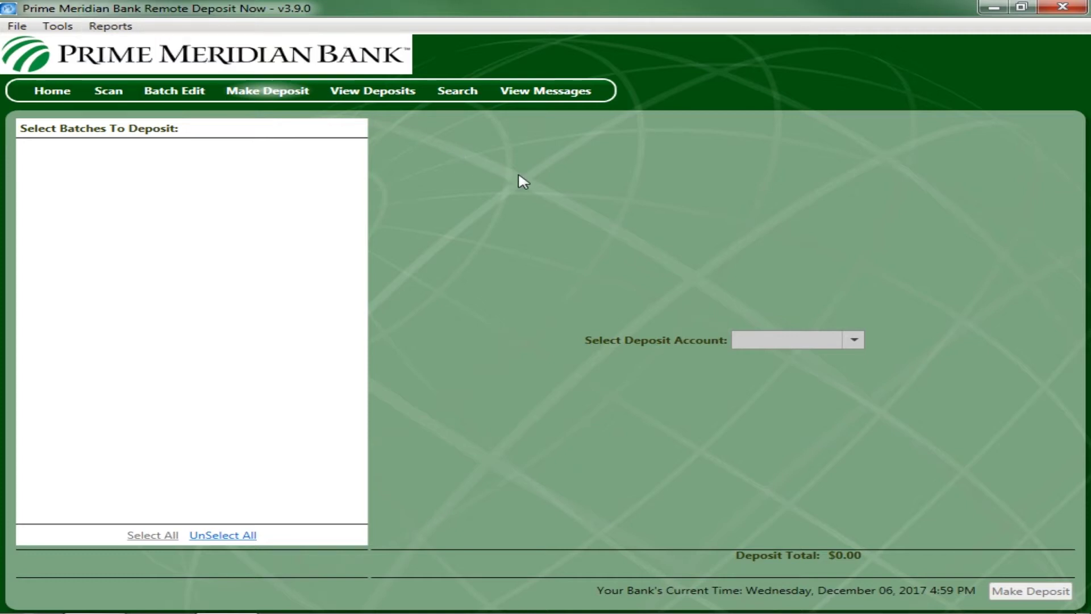
click(55, 29)
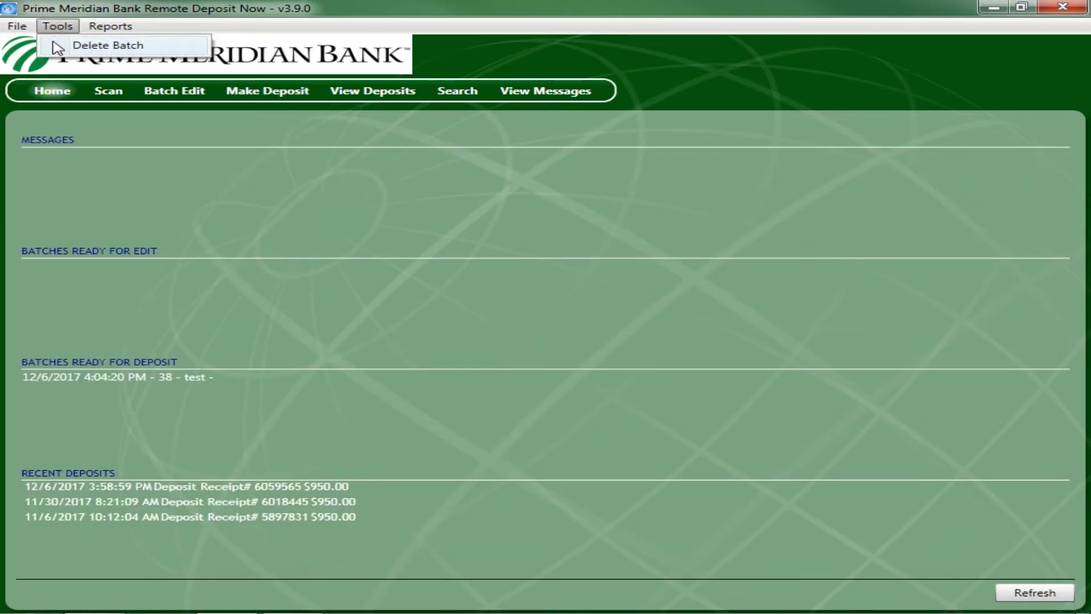
- Delete batch 00038 from 12/06/2017, then refresh the Home page to confirm it's gone
click(57, 49)
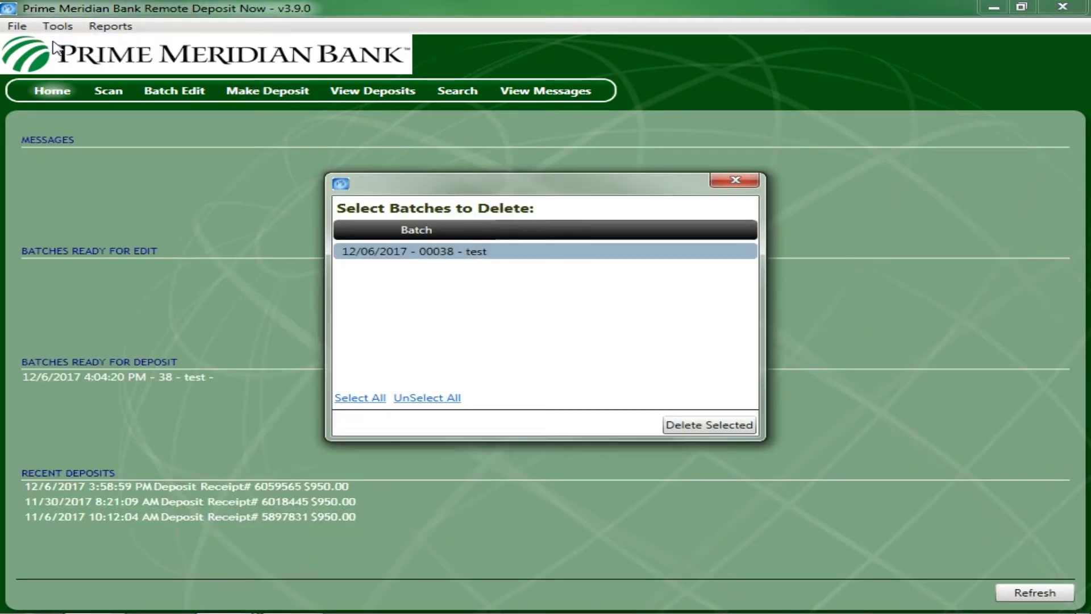
click(401, 252)
click(697, 428)
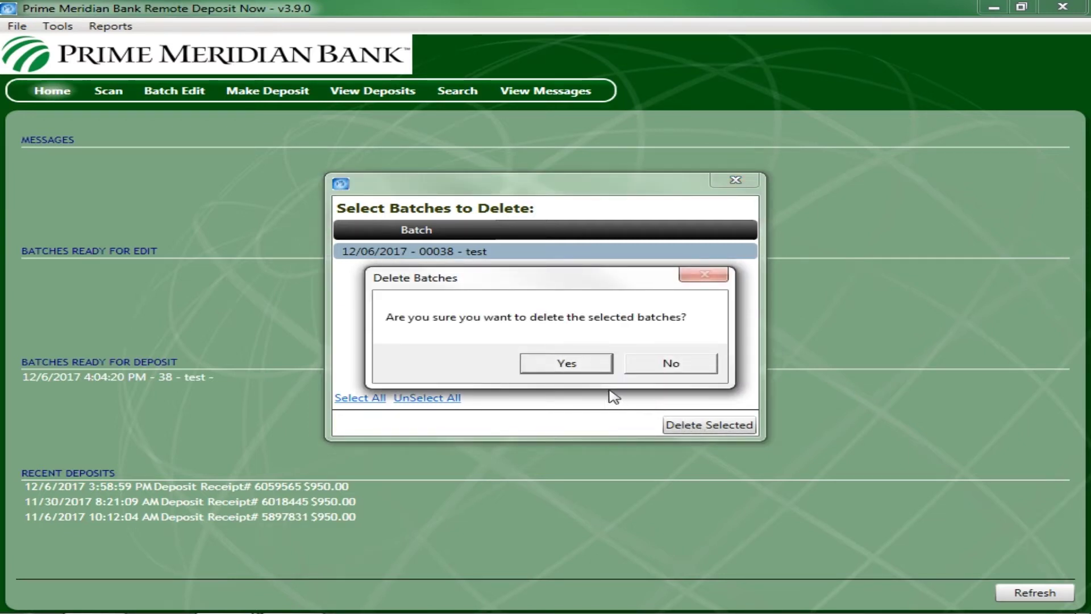
click(567, 367)
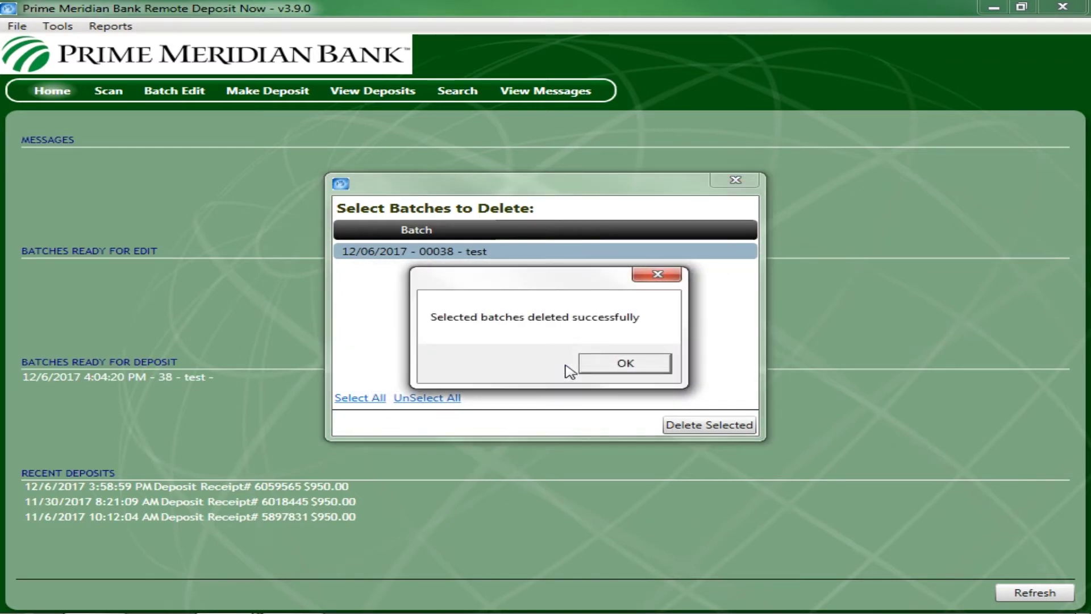
click(610, 367)
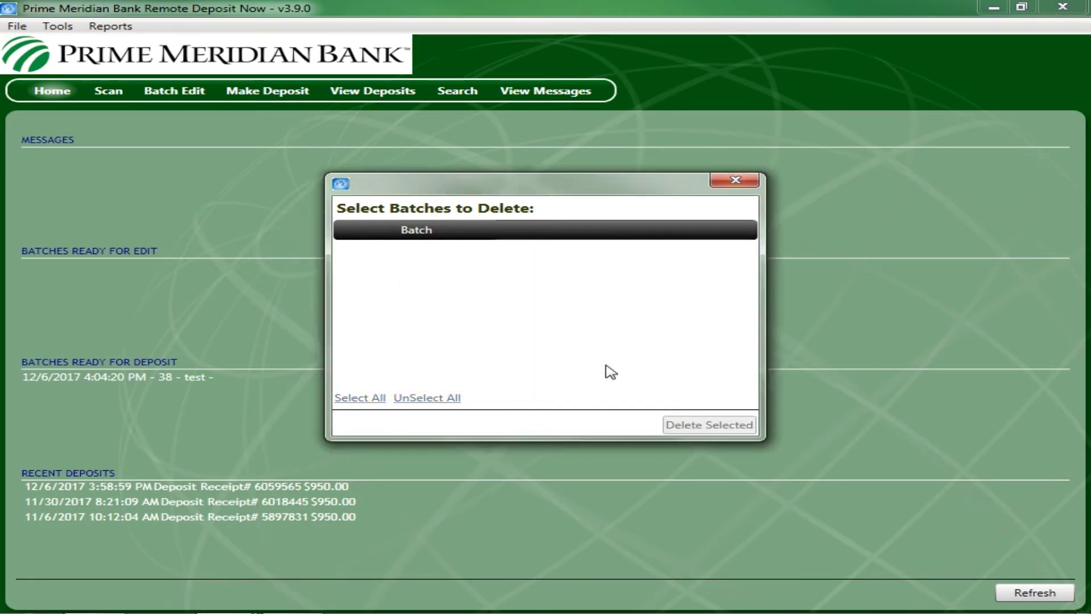
click(718, 181)
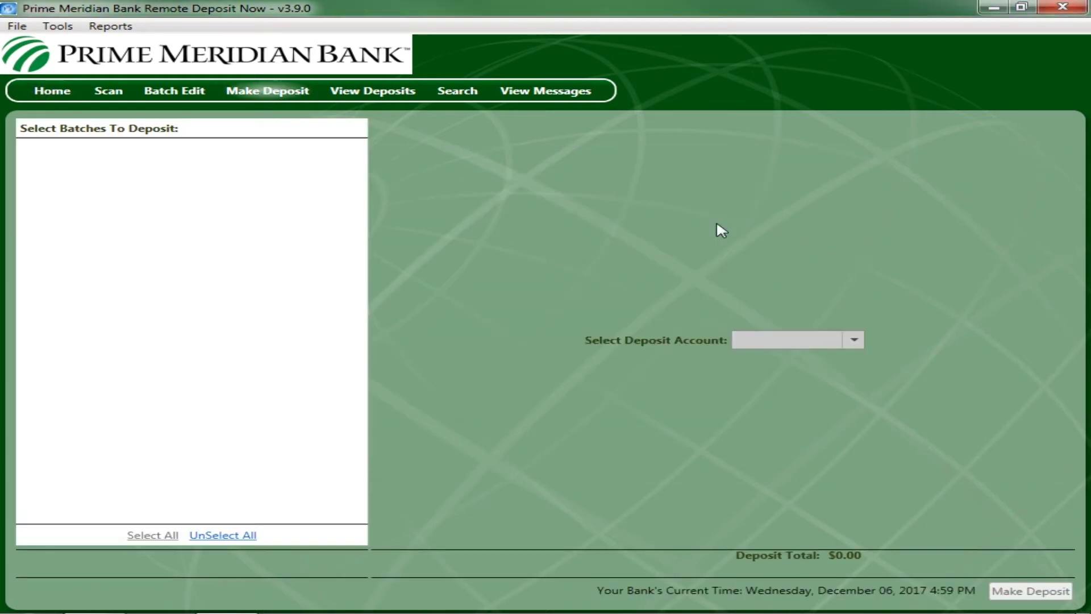
click(35, 98)
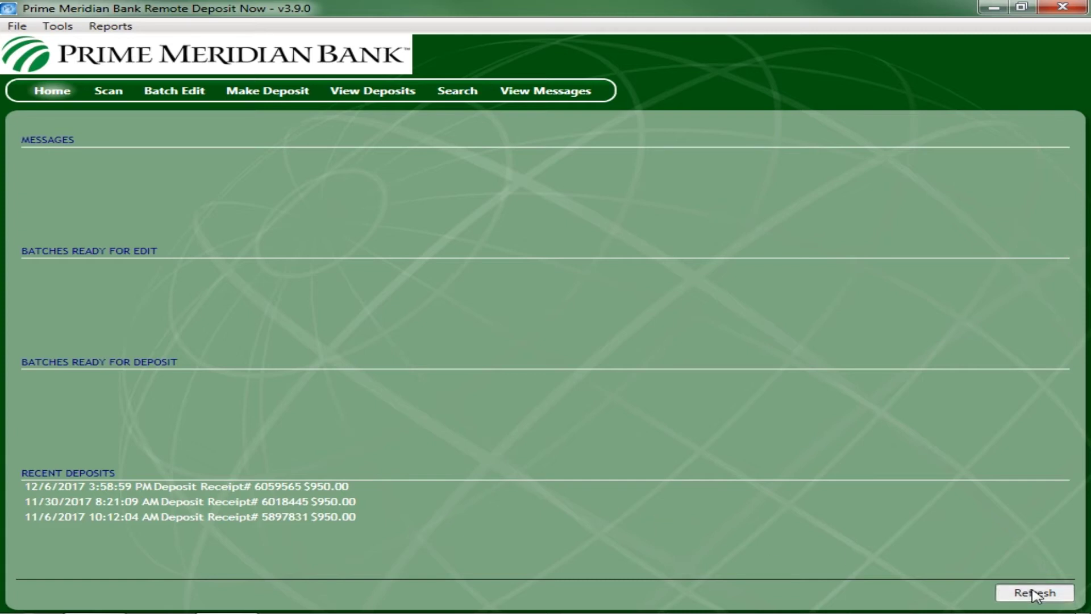
click(1034, 595)
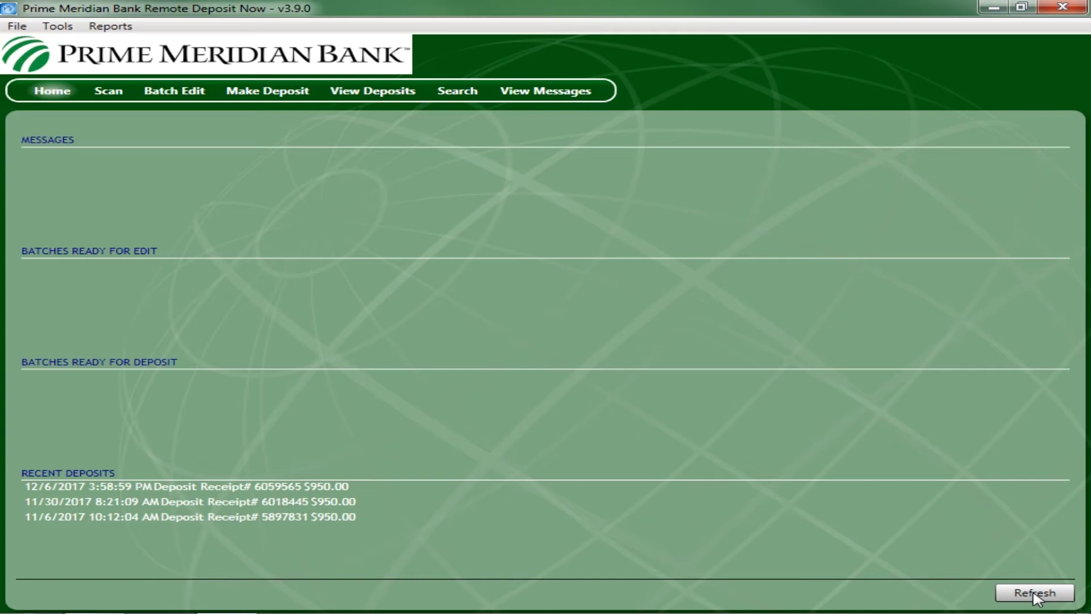
- View the 12/6/2017 $950.00 deposit history and check its print options without printing
click(386, 98)
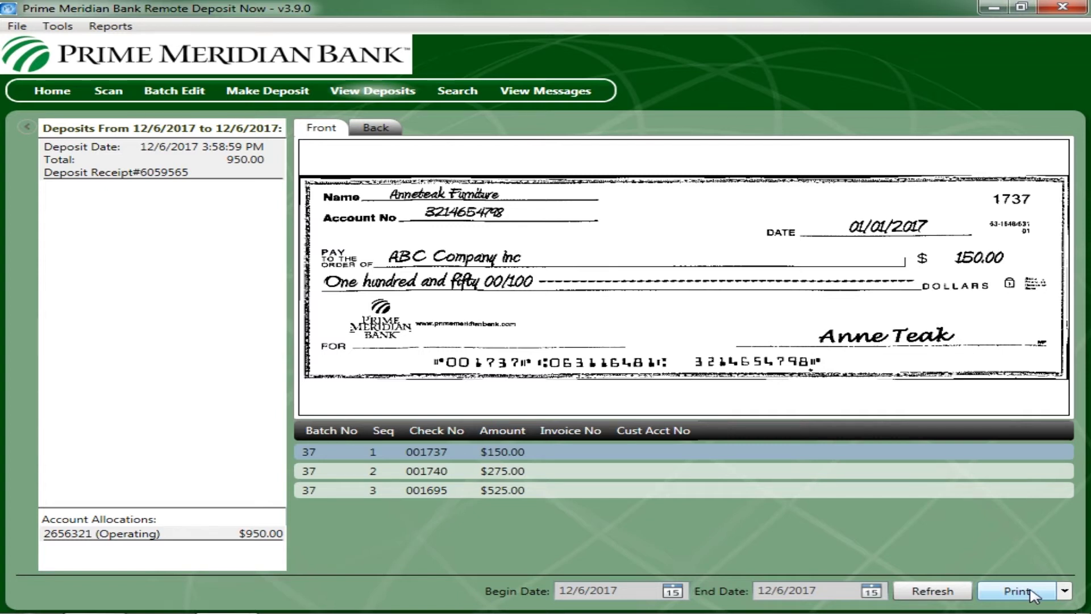
click(1065, 591)
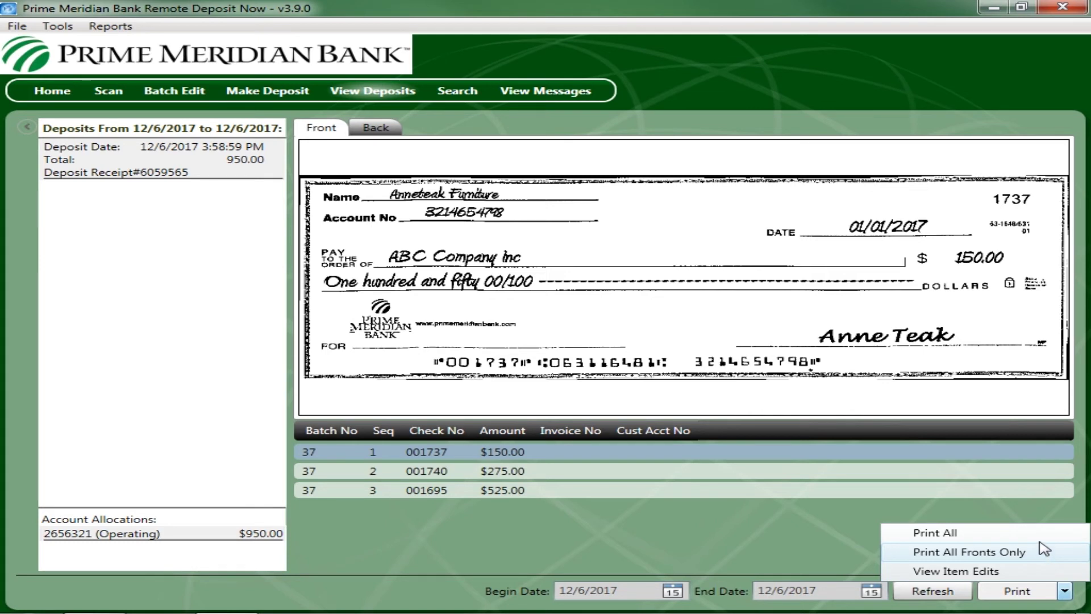
click(1033, 519)
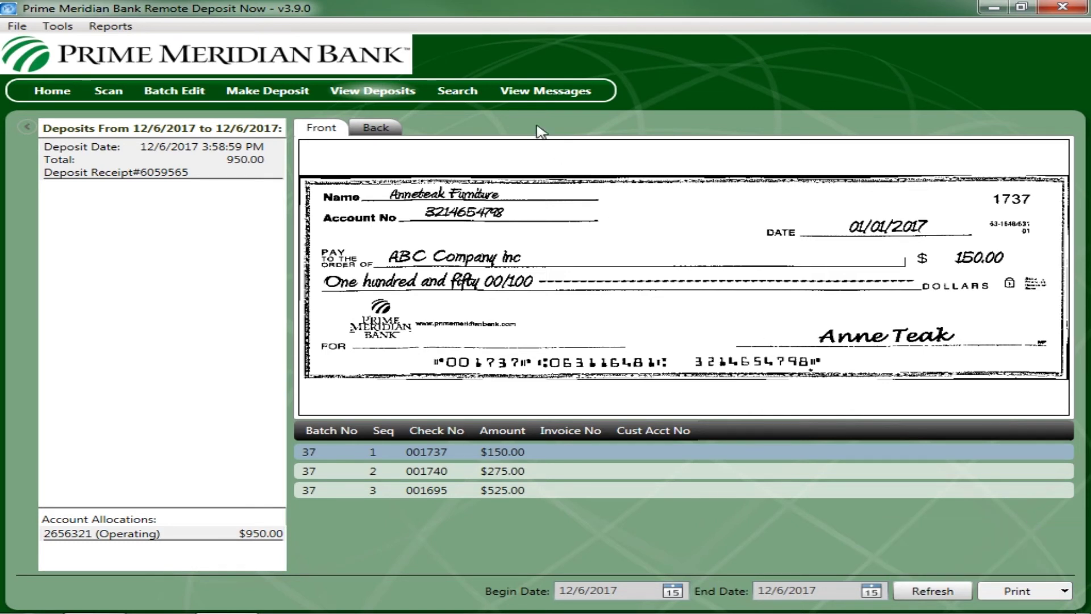
- Search items deposited on 12/6/2017, select check 001740, and review print options without printing
click(474, 95)
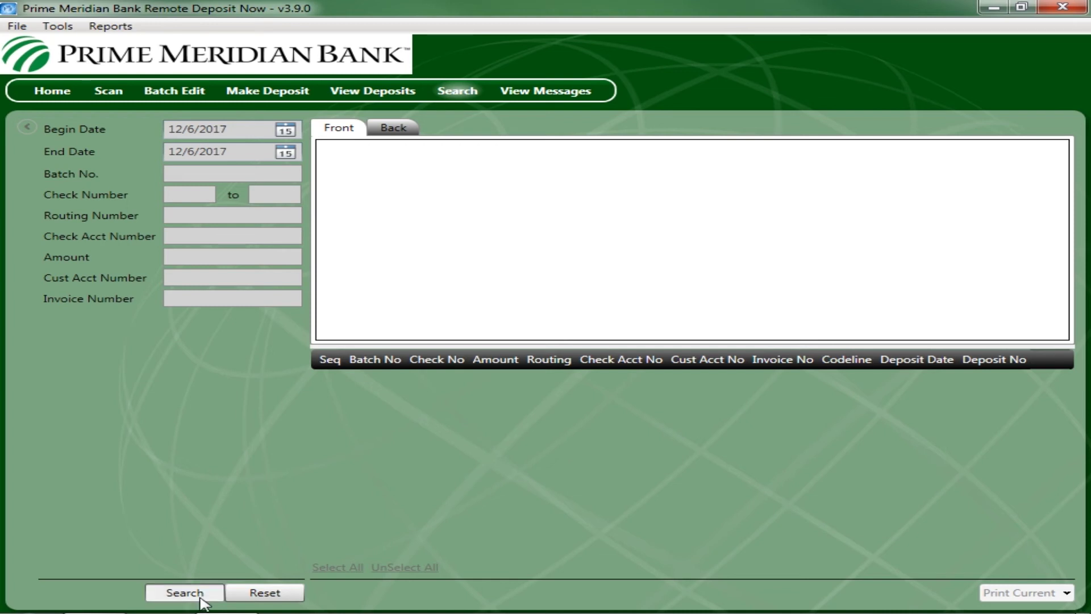
click(200, 597)
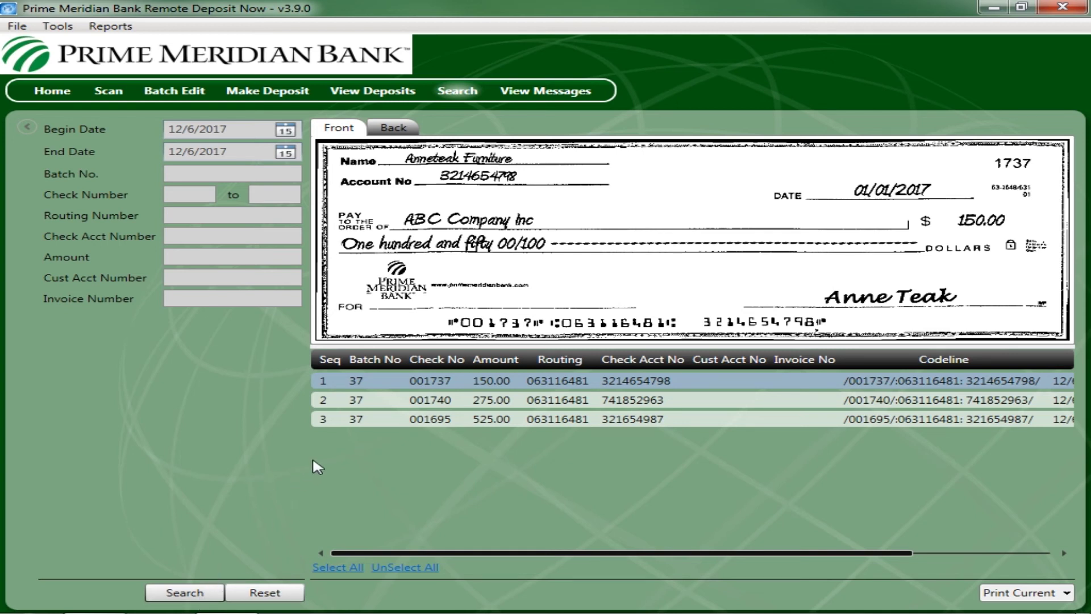
shift+click(367, 419)
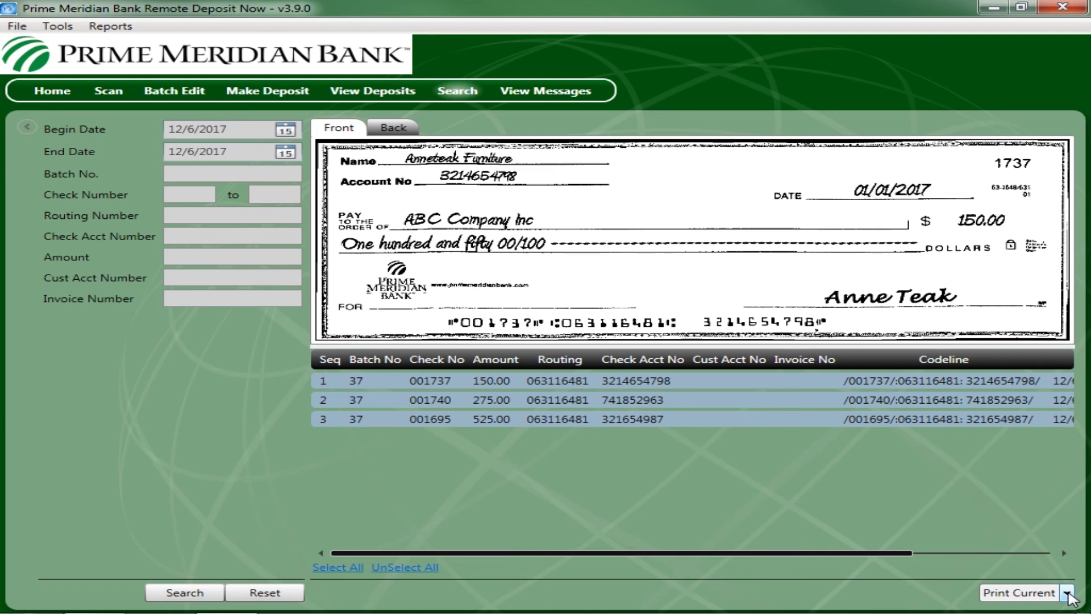
click(1068, 593)
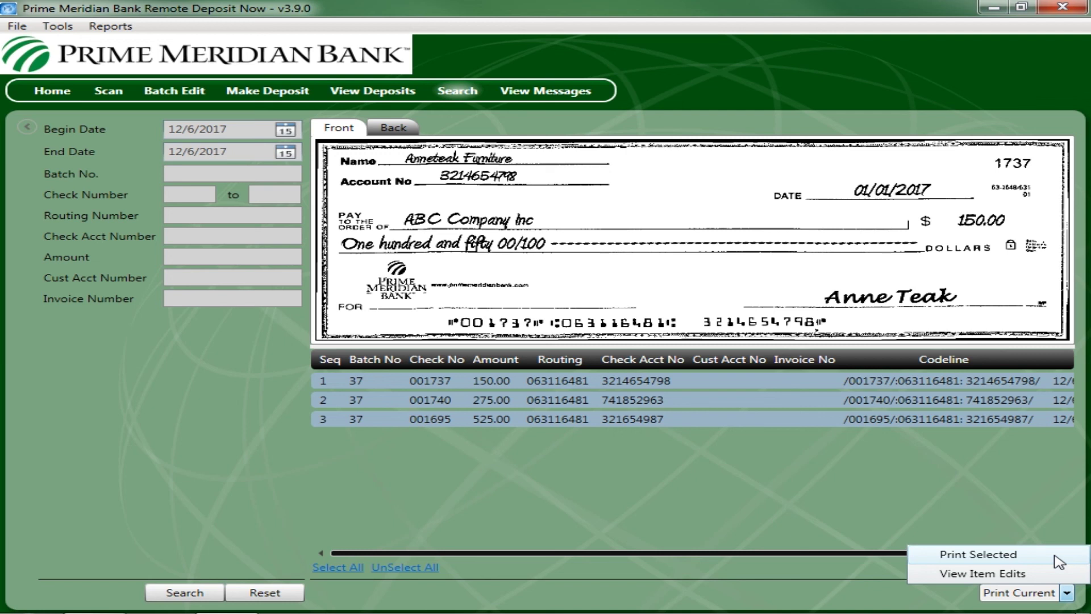
click(1051, 532)
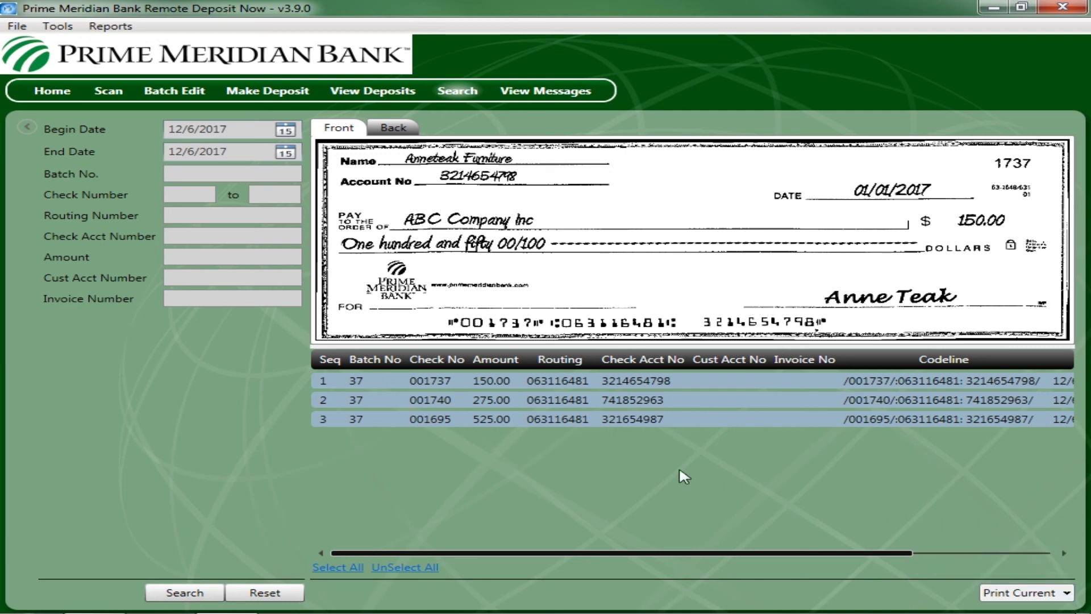